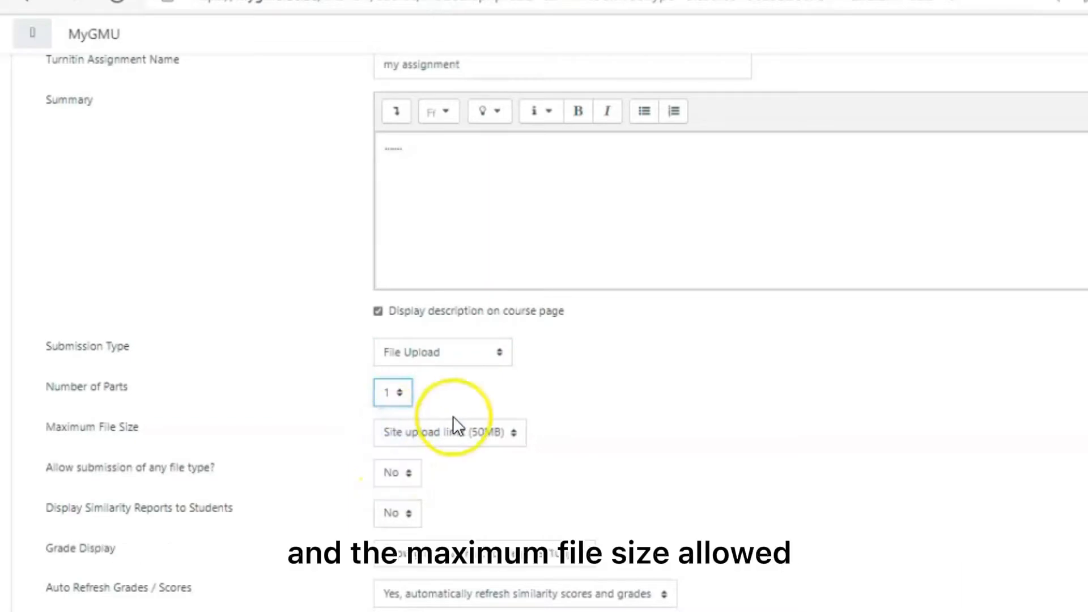
Review the choices for the maximum file size and for allowing submission of any file type
left_click(452, 432)
left_click(493, 433)
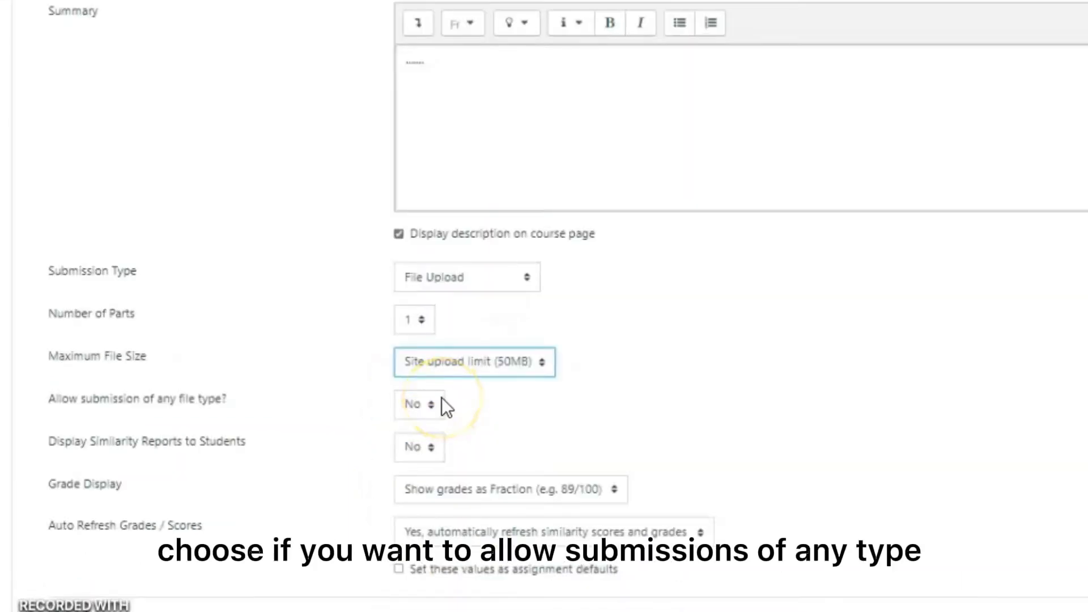
left_click(441, 403)
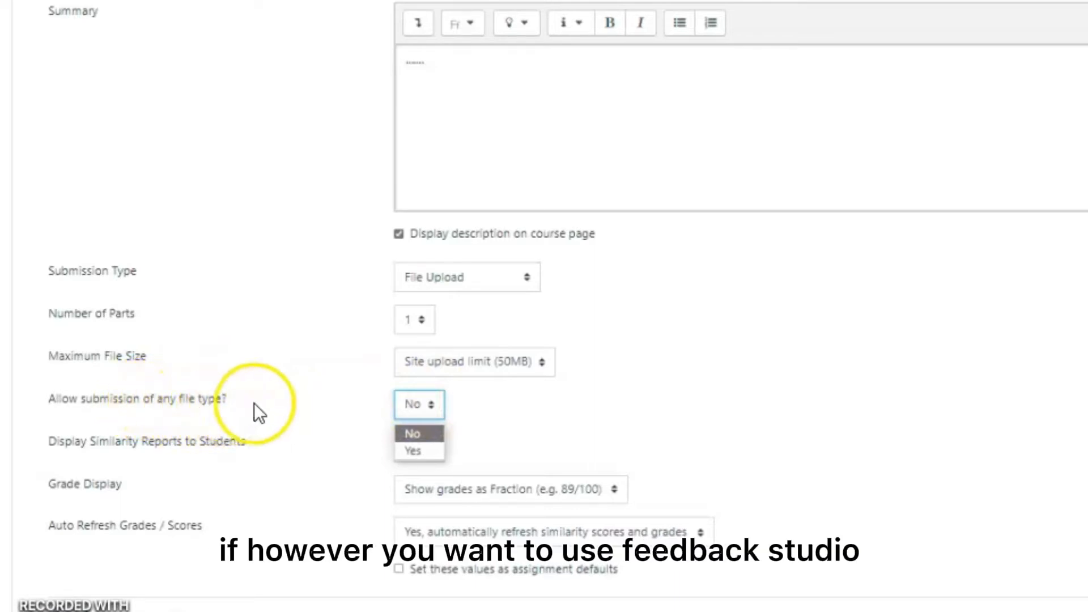
left_click(417, 397)
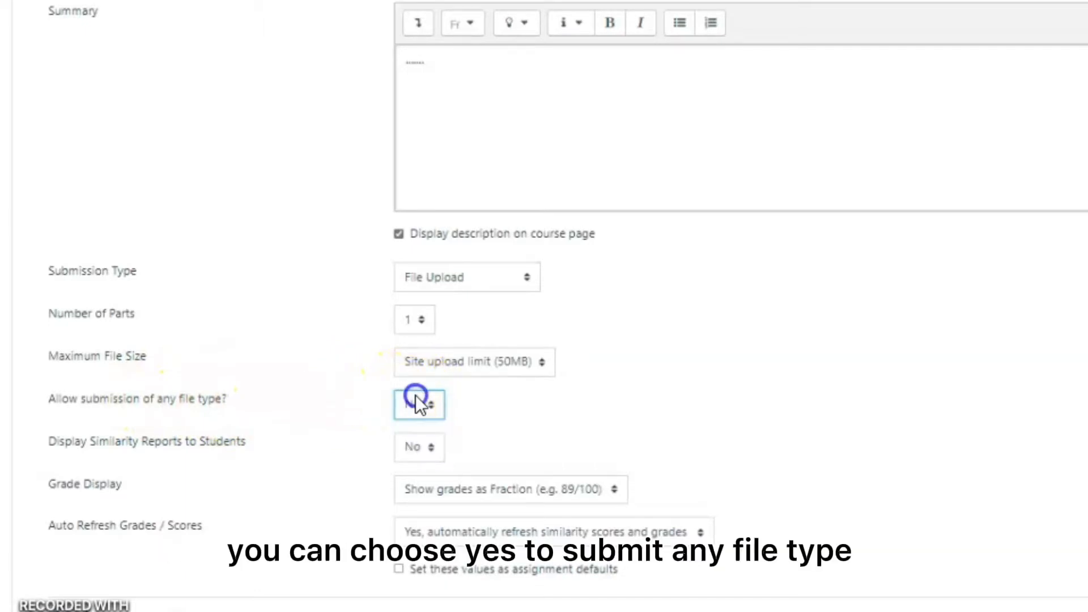
scroll(416, 396, "down", 1)
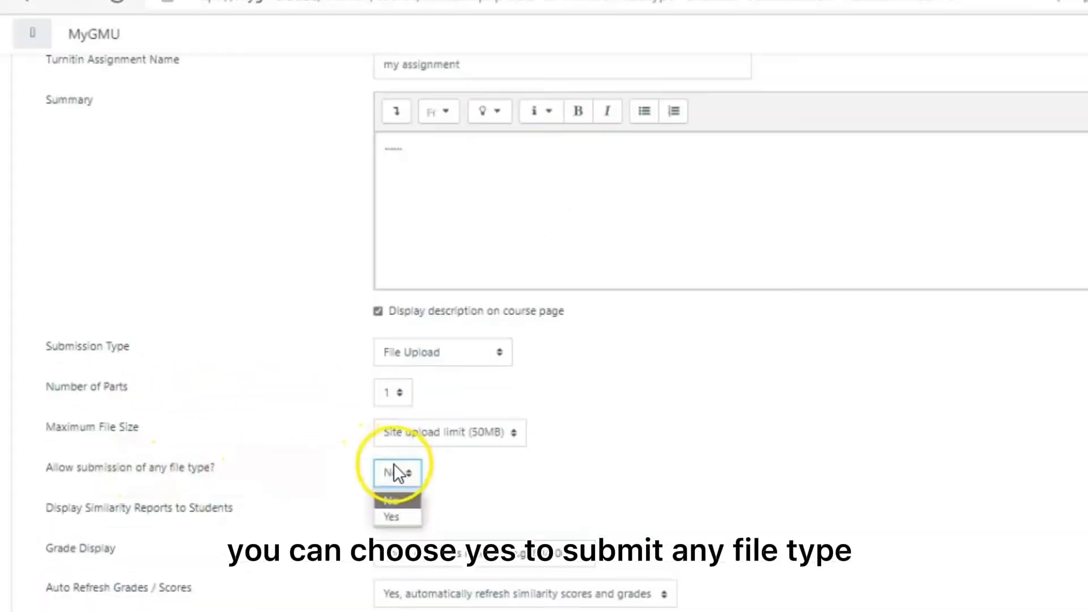
left_click(416, 396)
scroll(393, 471, "down", 3)
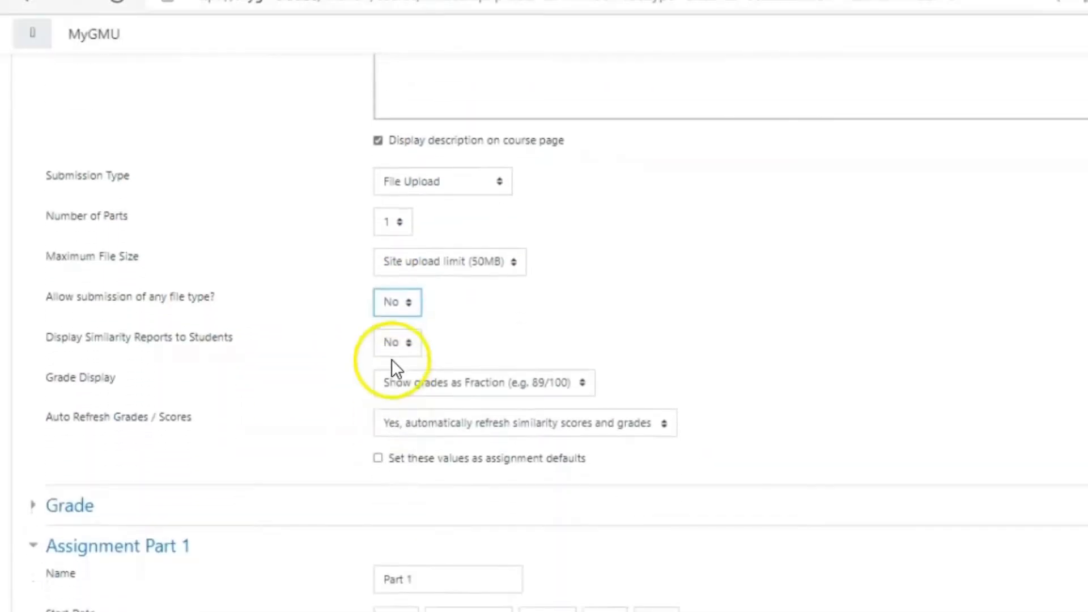
Set similarity reports to be displayed to students and show grades as a percentage
left_click(393, 343)
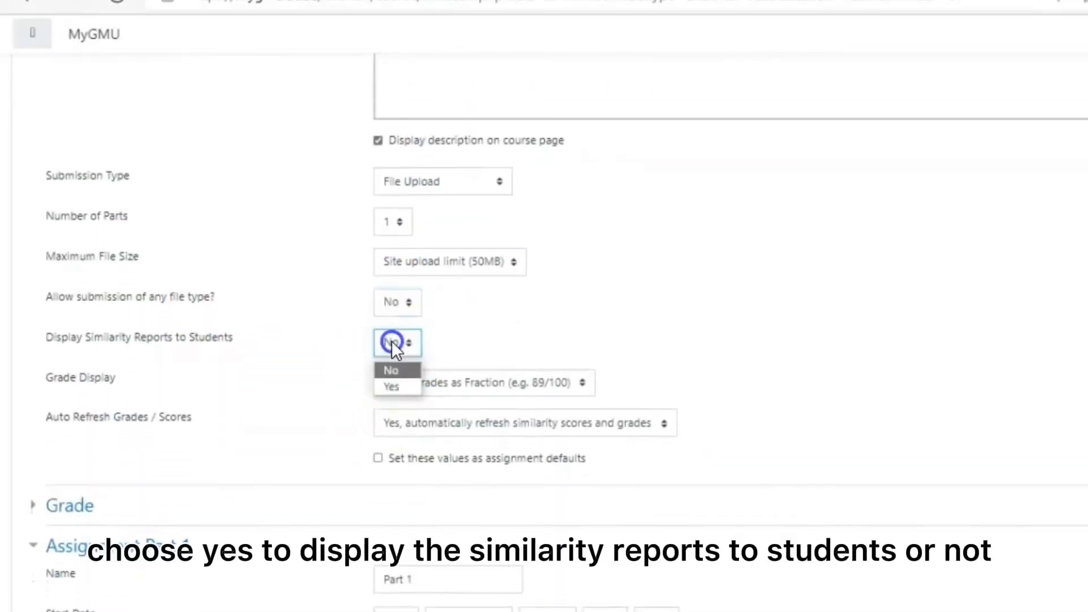
left_click(399, 387)
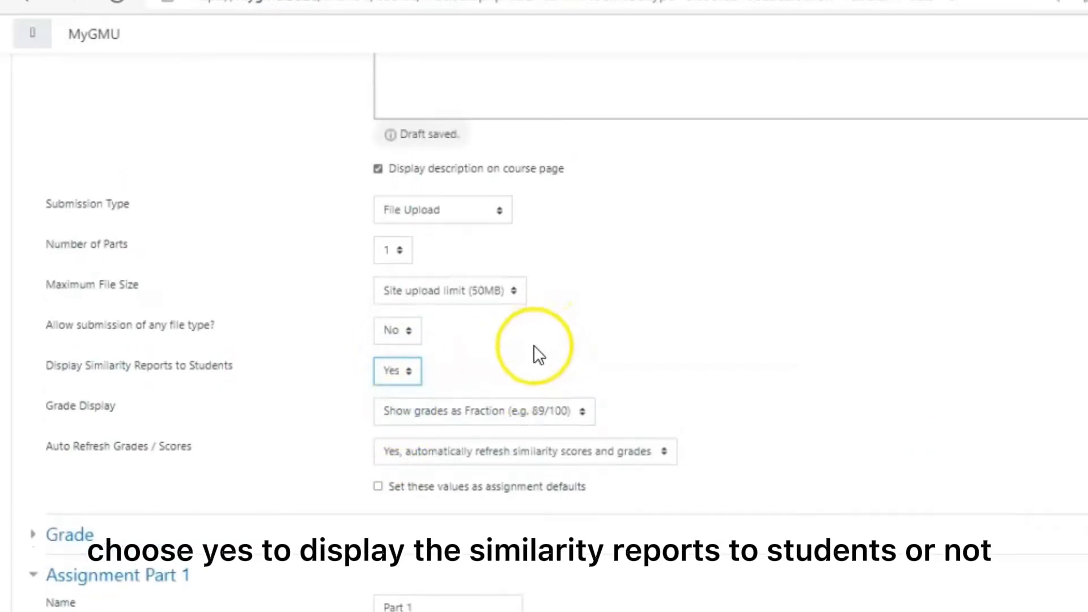
scroll(522, 354, "down", 1)
scroll(522, 340, "down", 1)
left_click(522, 292)
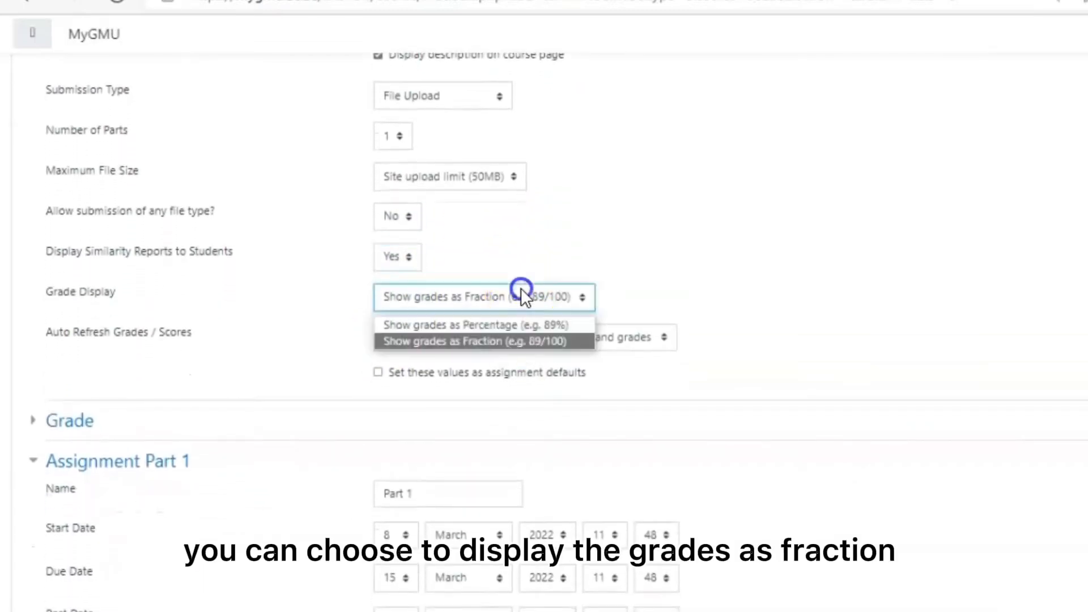
scroll(521, 289, "down", 1)
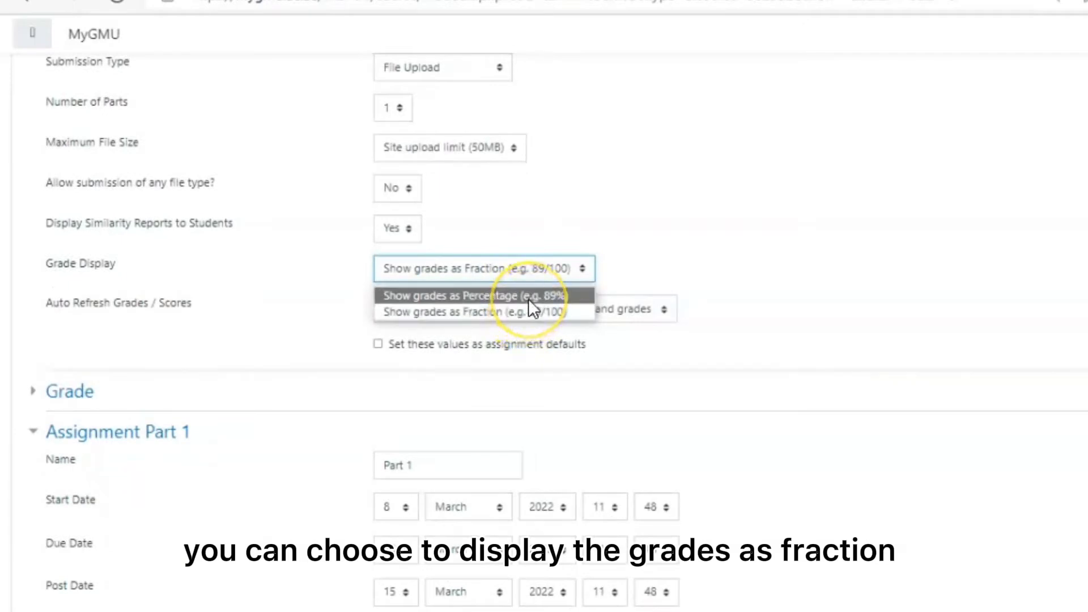
left_click(529, 295)
left_click(573, 268)
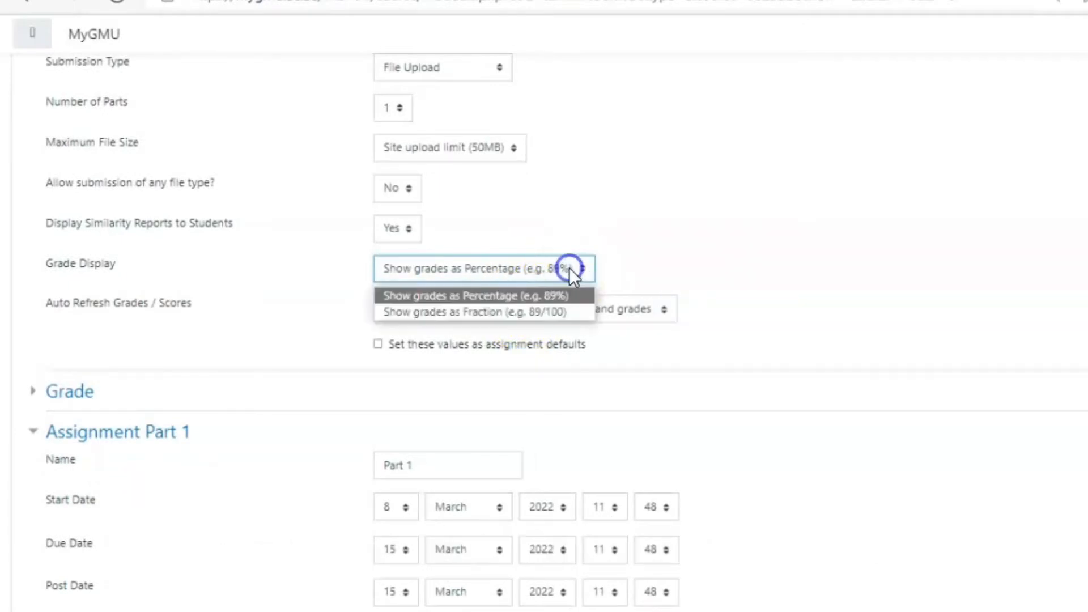
left_click(569, 267)
Choose to automatically refresh similarity scores and grades, without setting these values as assignment defaults
left_click(583, 306)
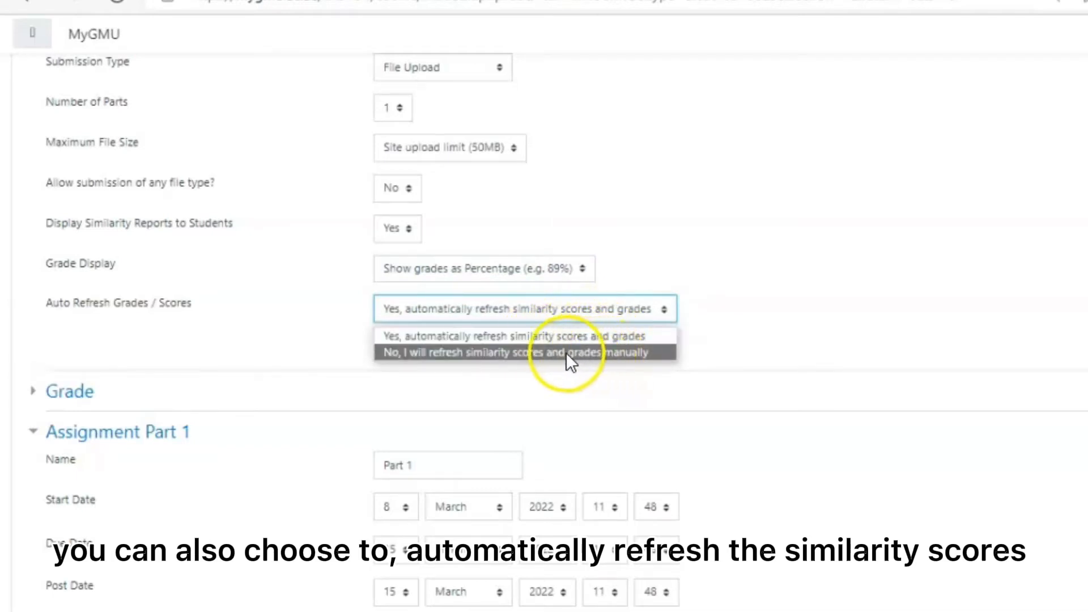
left_click(528, 338)
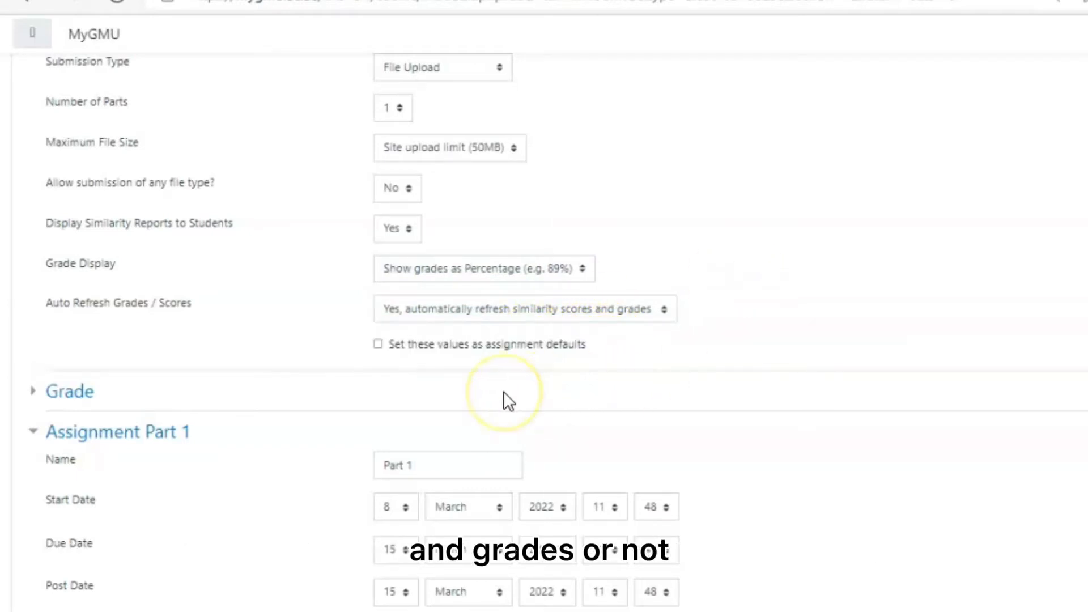
scroll(504, 392, "down", 3)
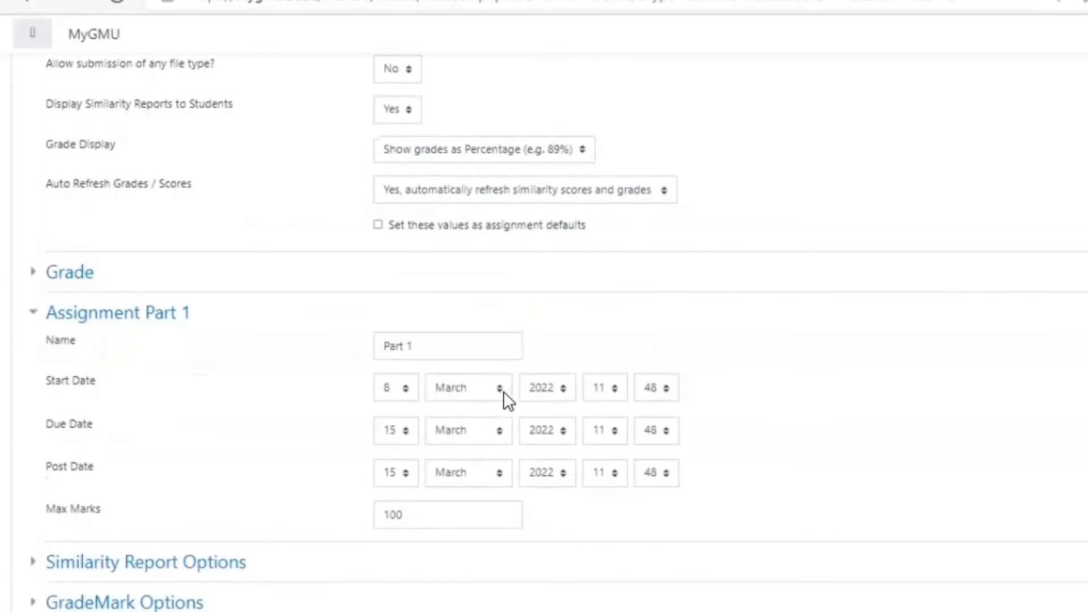
left_click(377, 225)
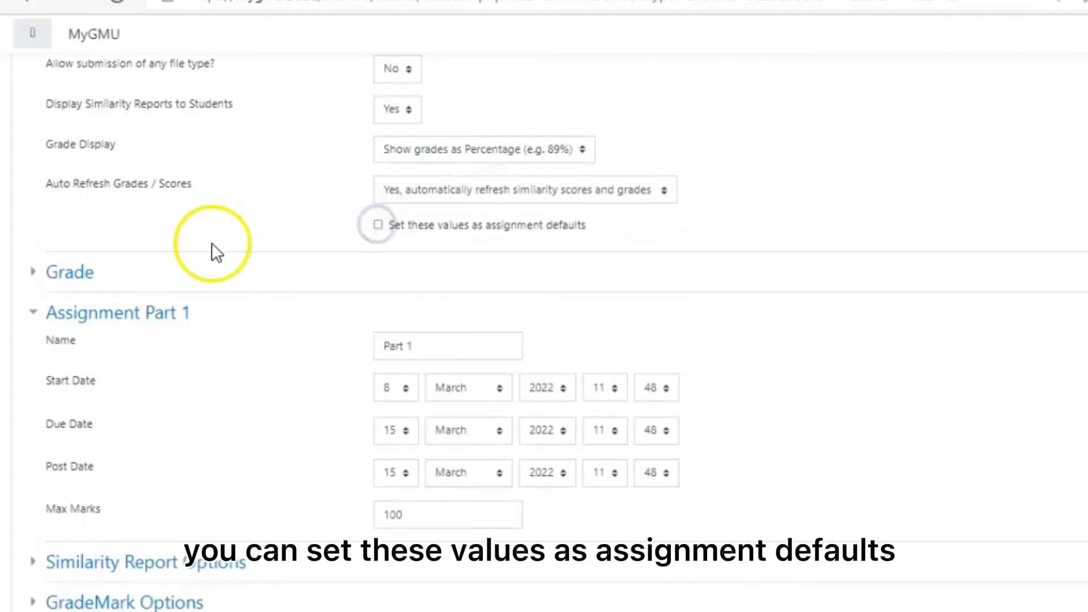
Expand the Grade section and try the Scale grade type with its list of available scales
left_click(77, 272)
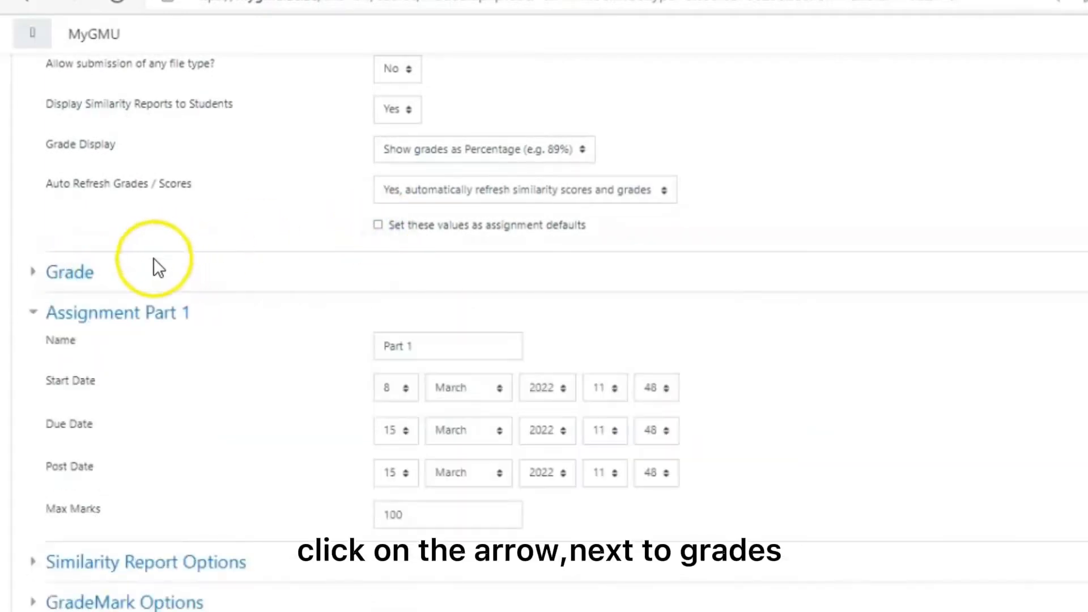
left_click(78, 273)
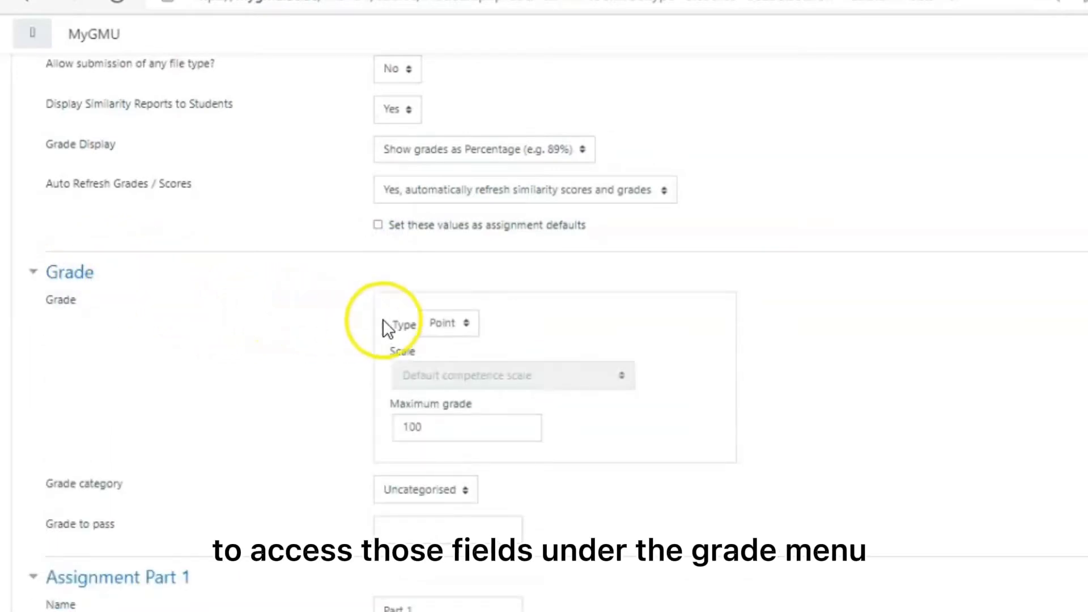
left_click(464, 321)
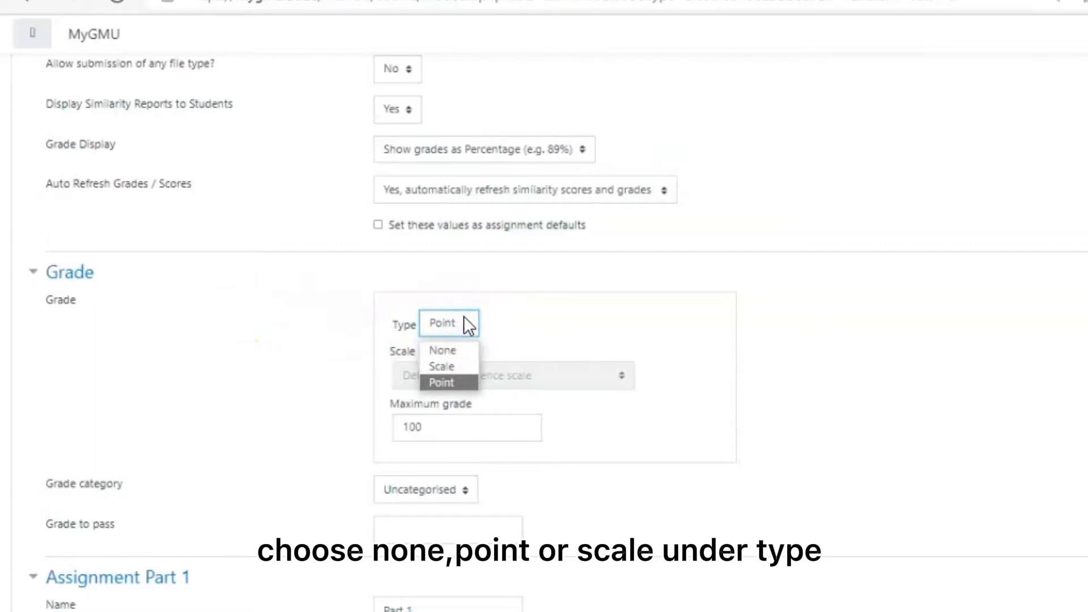
left_click(442, 366)
left_click(457, 375)
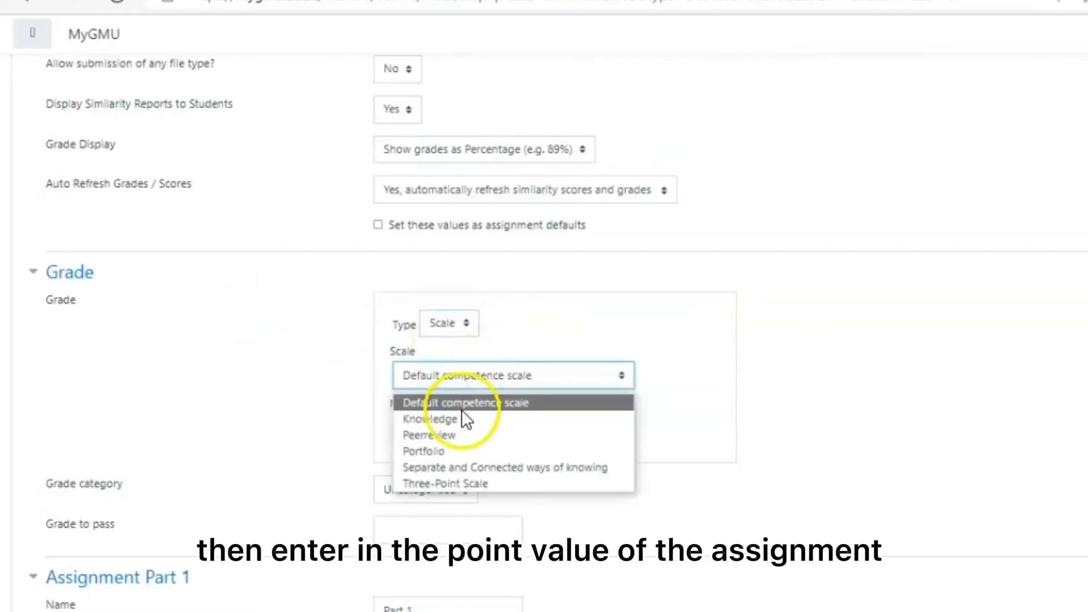
left_click(482, 376)
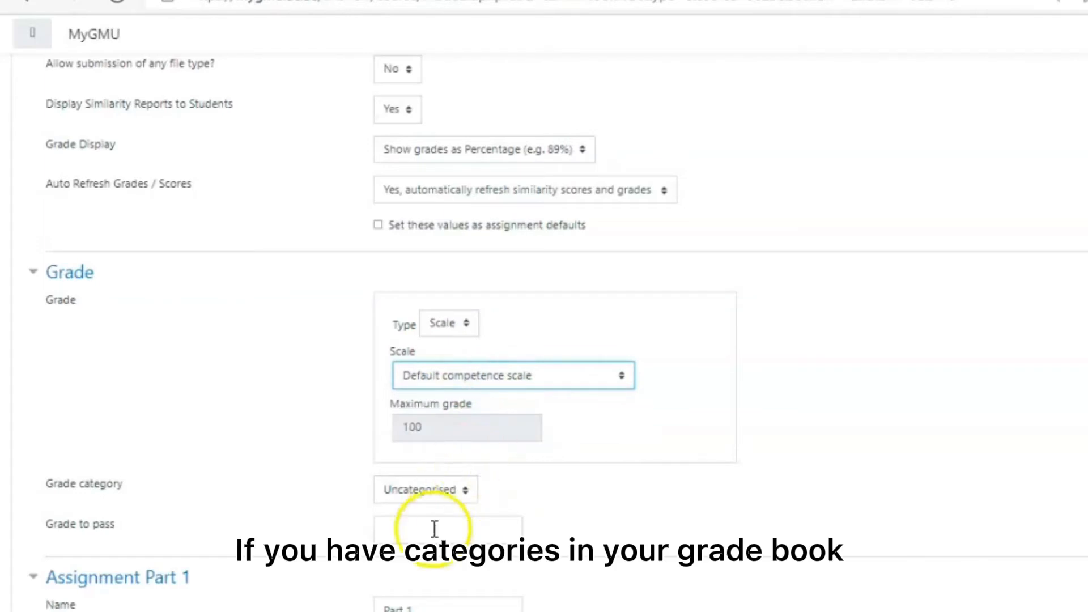
Set the grade type to Point and enter B as the grade to pass
left_click(462, 322)
left_click(457, 383)
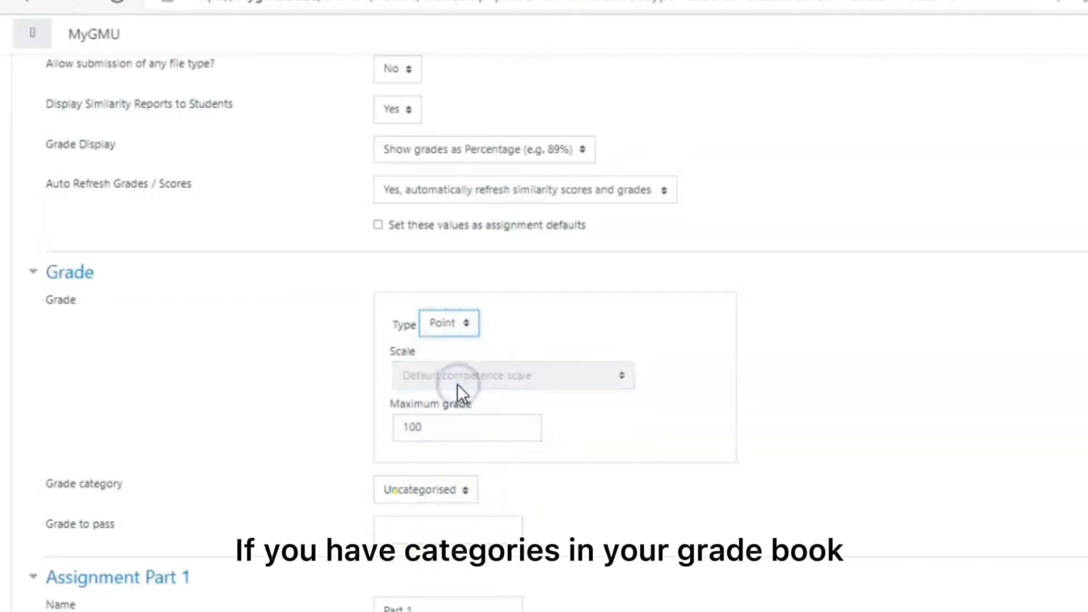
left_click(429, 531)
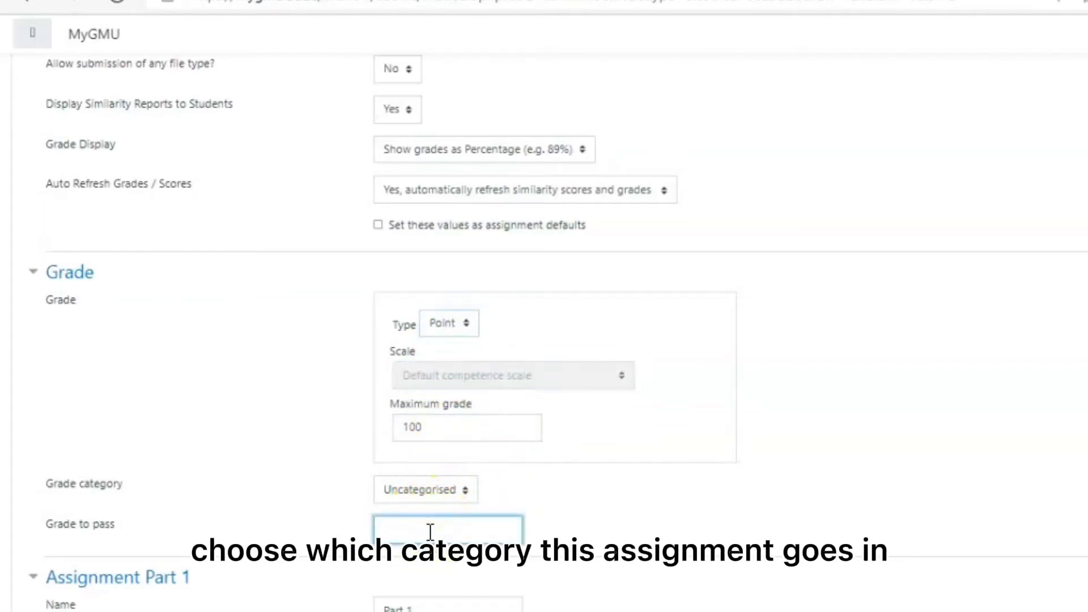
scroll(430, 532, "down", 4)
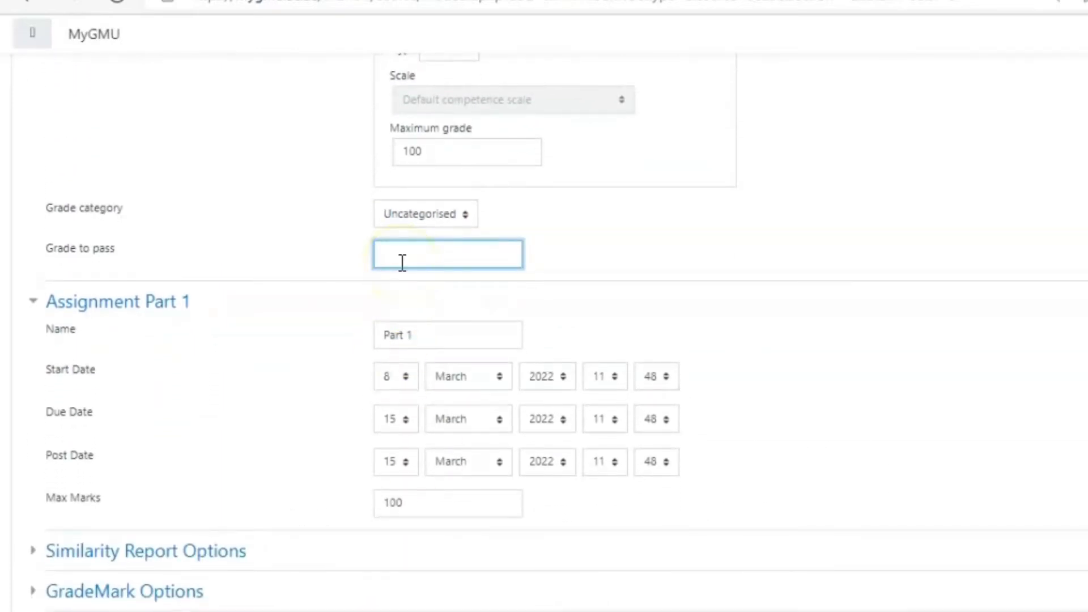
Review the fields of Assignment Part 1, including the month choices for the start date
left_click(94, 302)
left_click(94, 301)
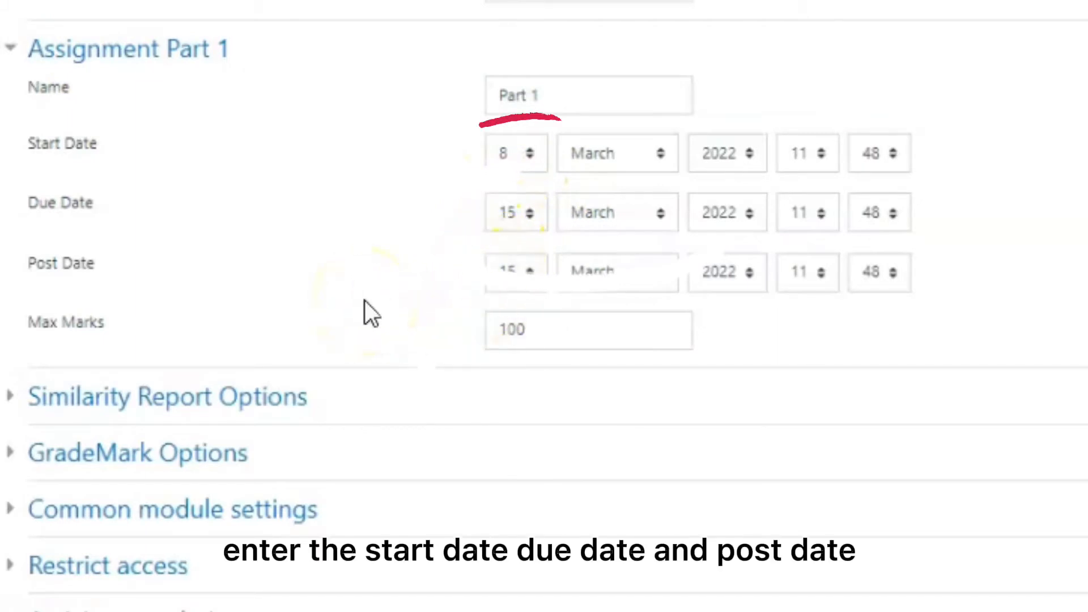
left_click(613, 162)
left_click(612, 161)
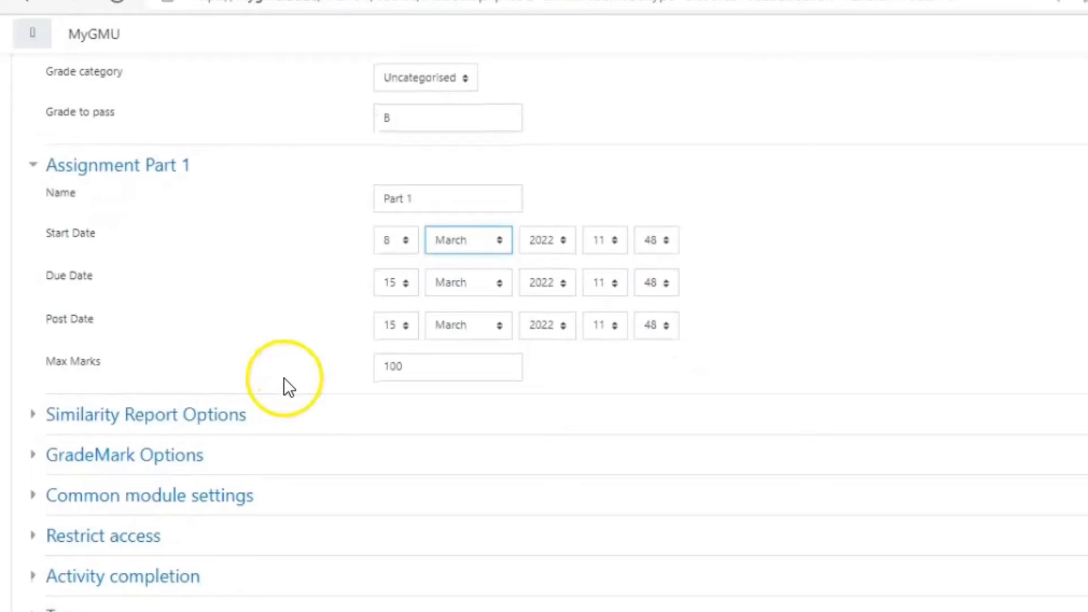
Expand the similarity report options and review the choices for late submissions and report generation speed
left_click(207, 417)
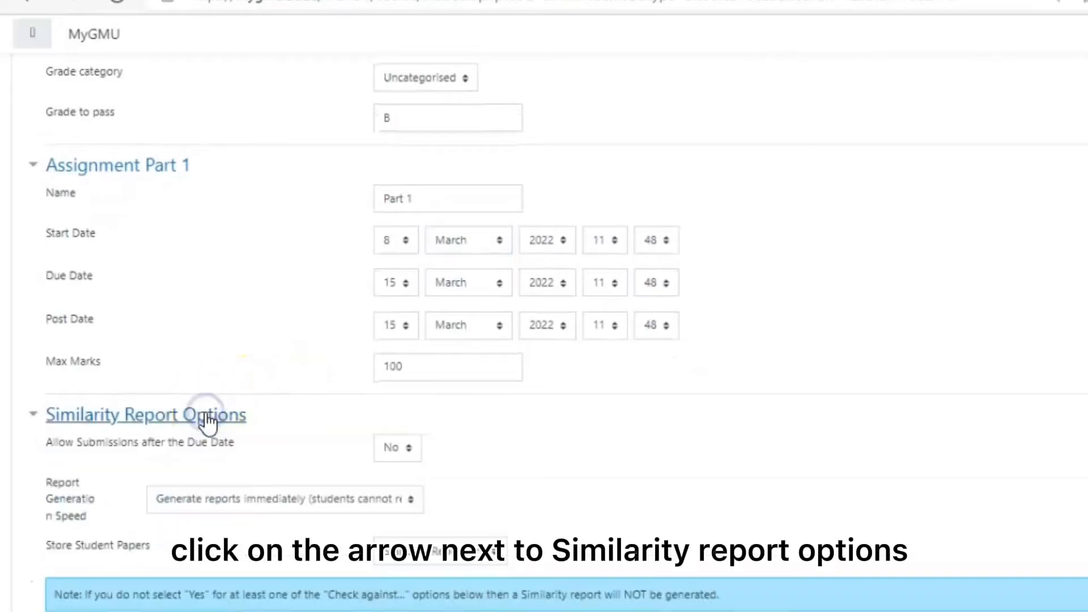
scroll(218, 453, "down", 3)
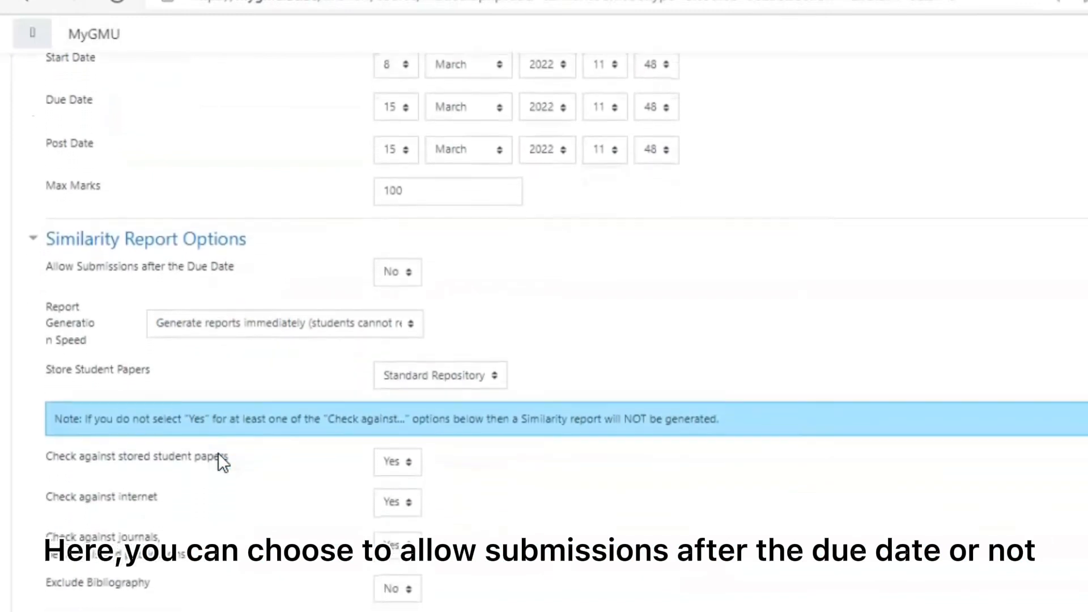
left_click(393, 270)
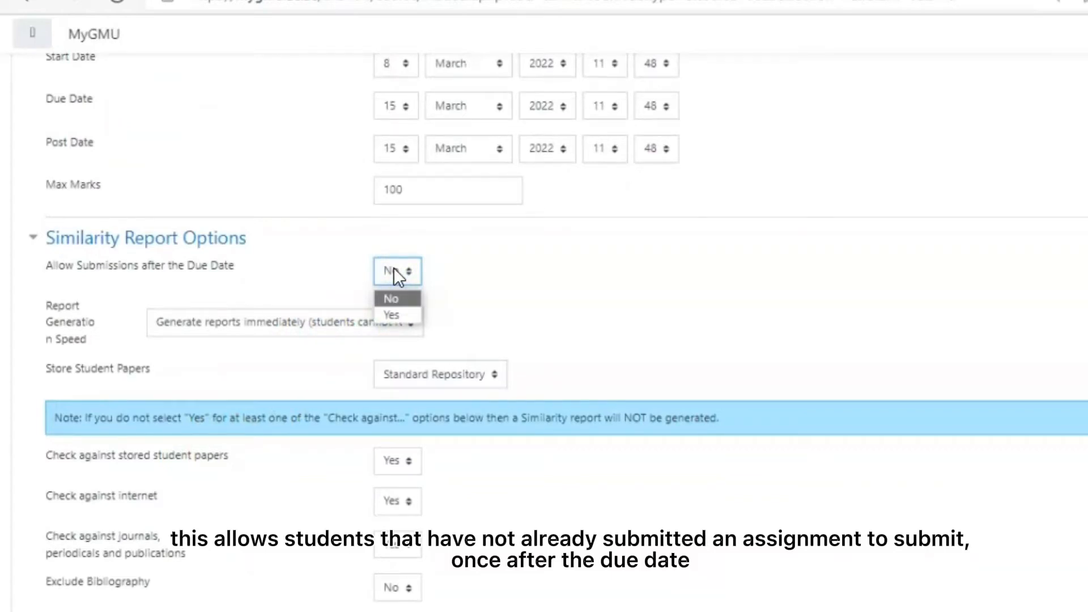
left_click(395, 272)
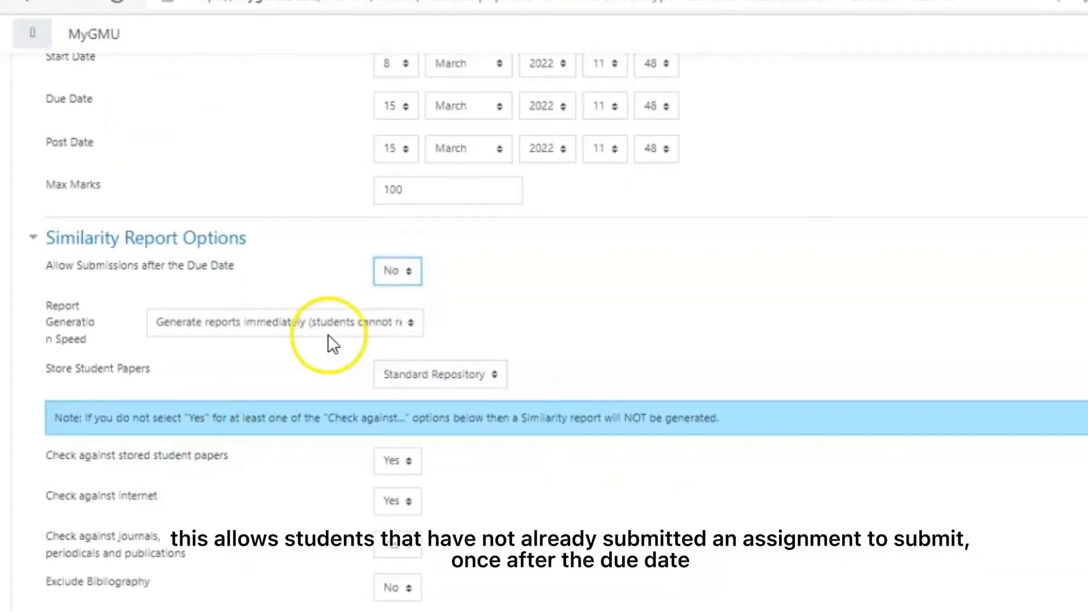
left_click(292, 322)
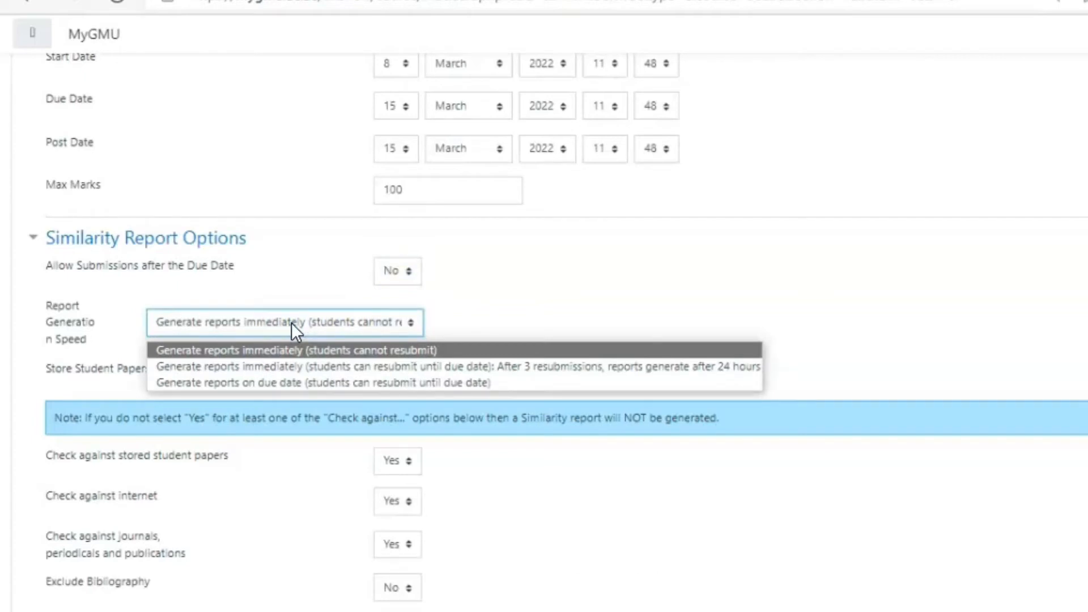
left_click(339, 407)
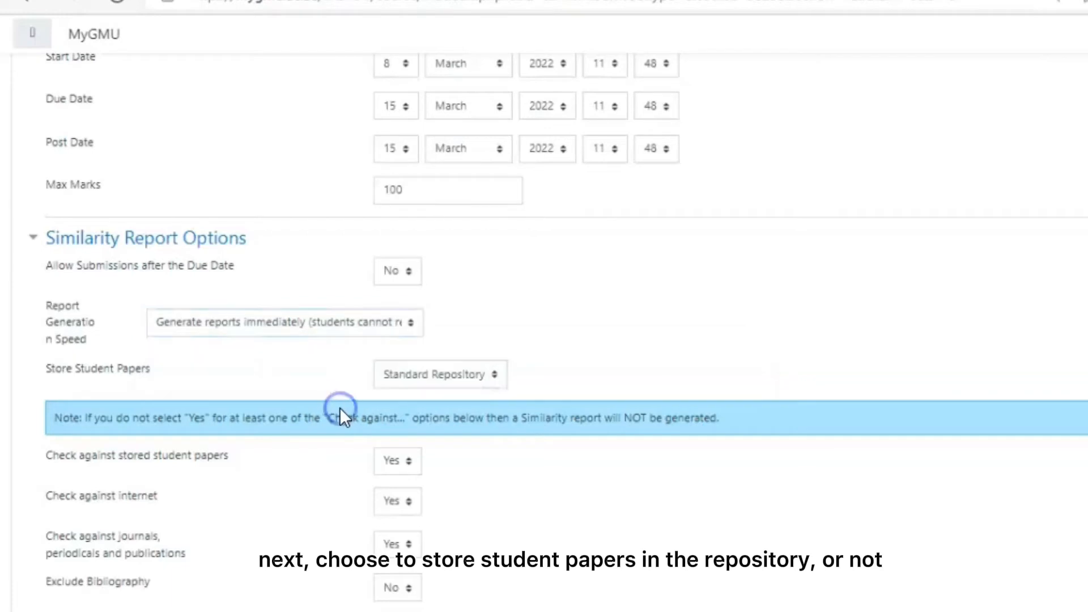
Review the repository choices for storing student papers, along with the source-check and exclusion settings
left_click(410, 379)
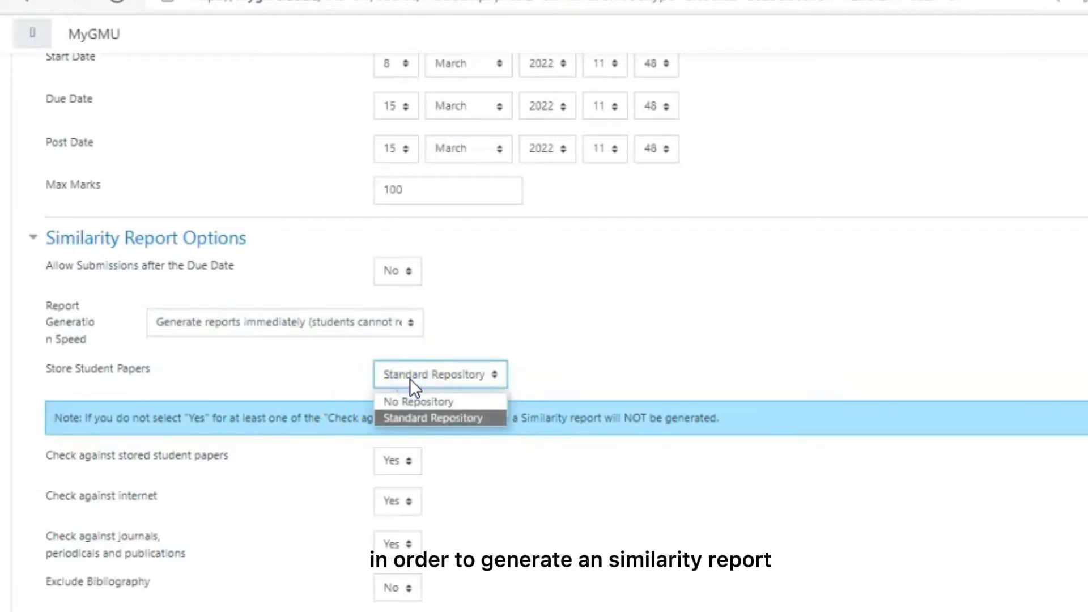
left_click(410, 379)
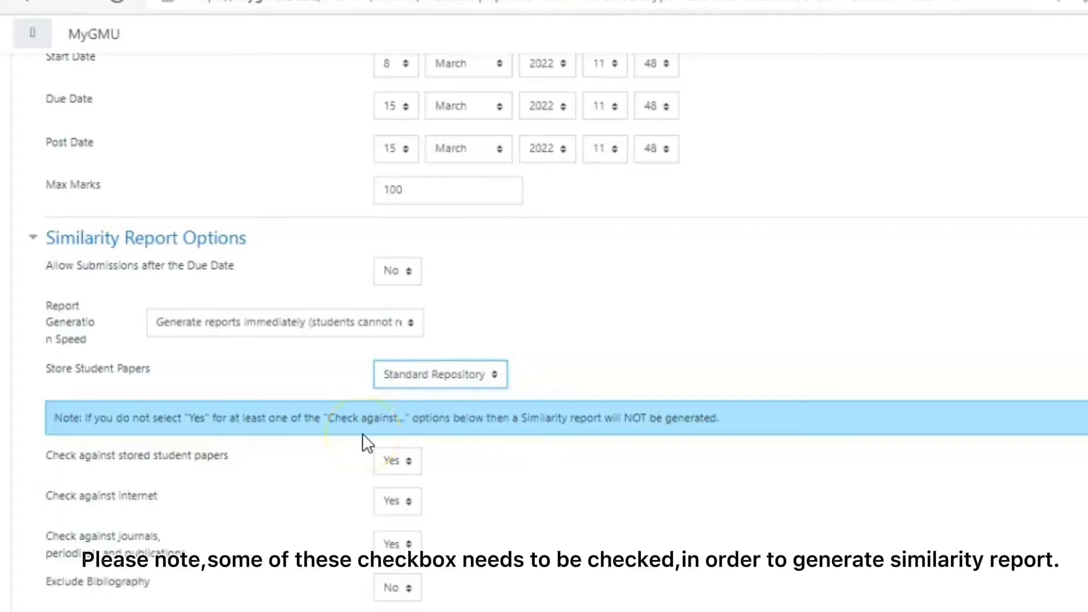
left_click(410, 376)
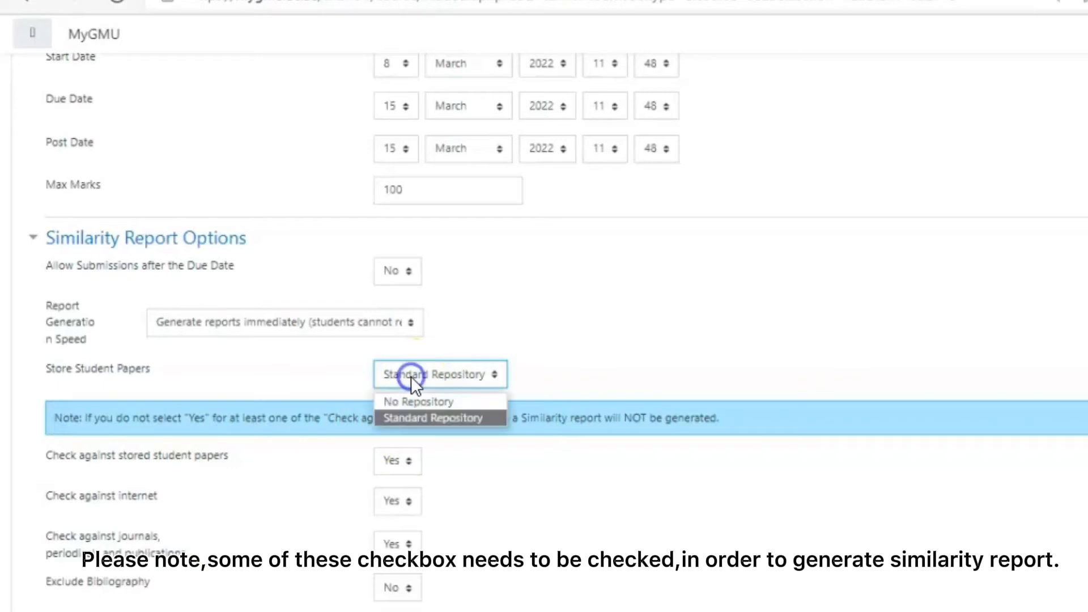
left_click(342, 407)
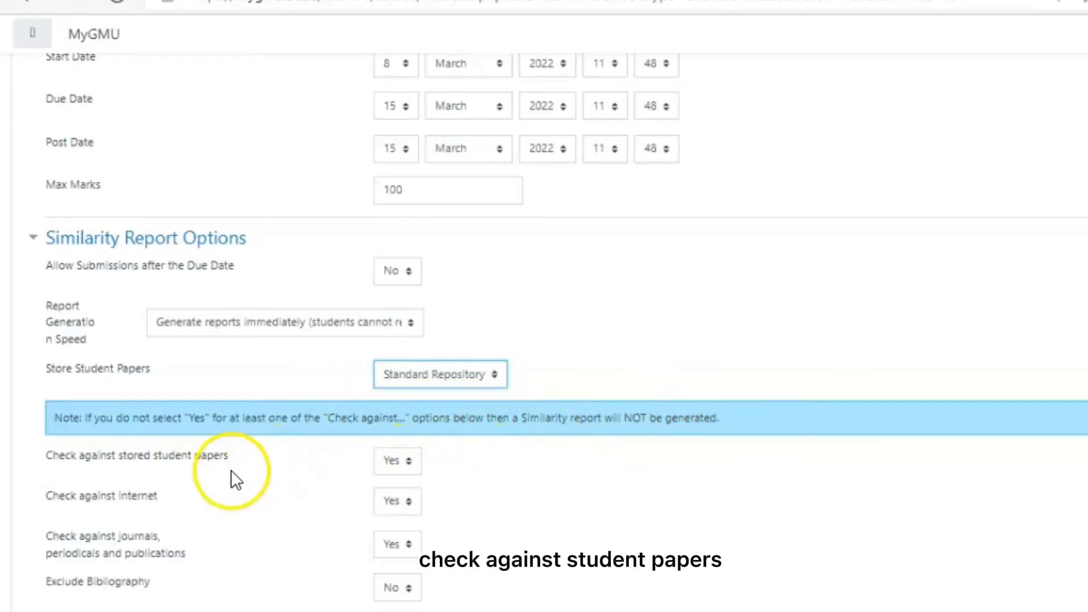
scroll(230, 471, "down", 3)
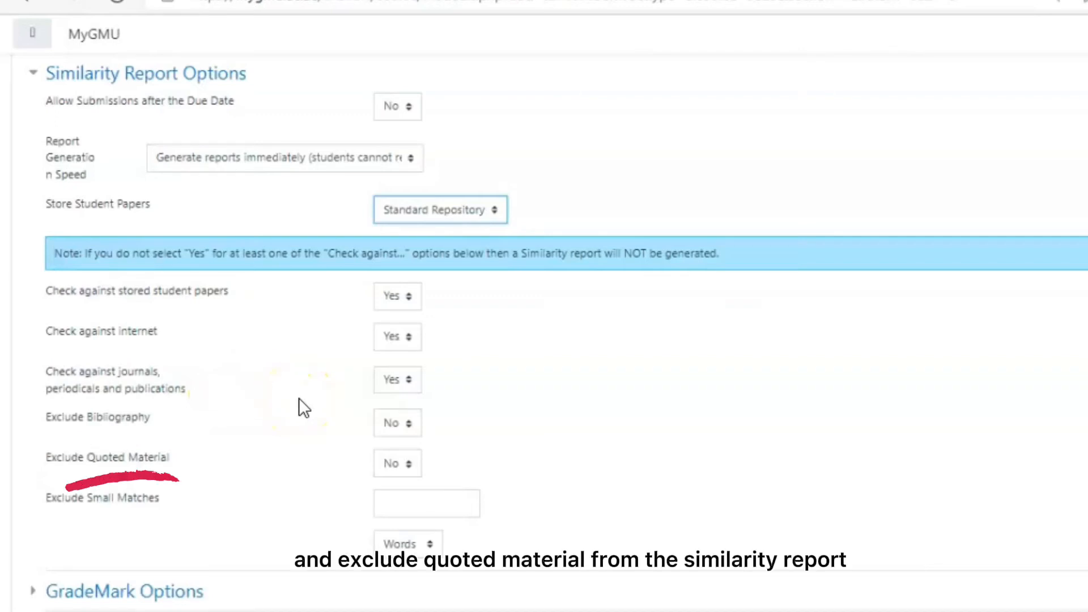
Review the exclusion settings of the similarity report, including the unit choices for excluding small matches
scroll(298, 398, "down", 4)
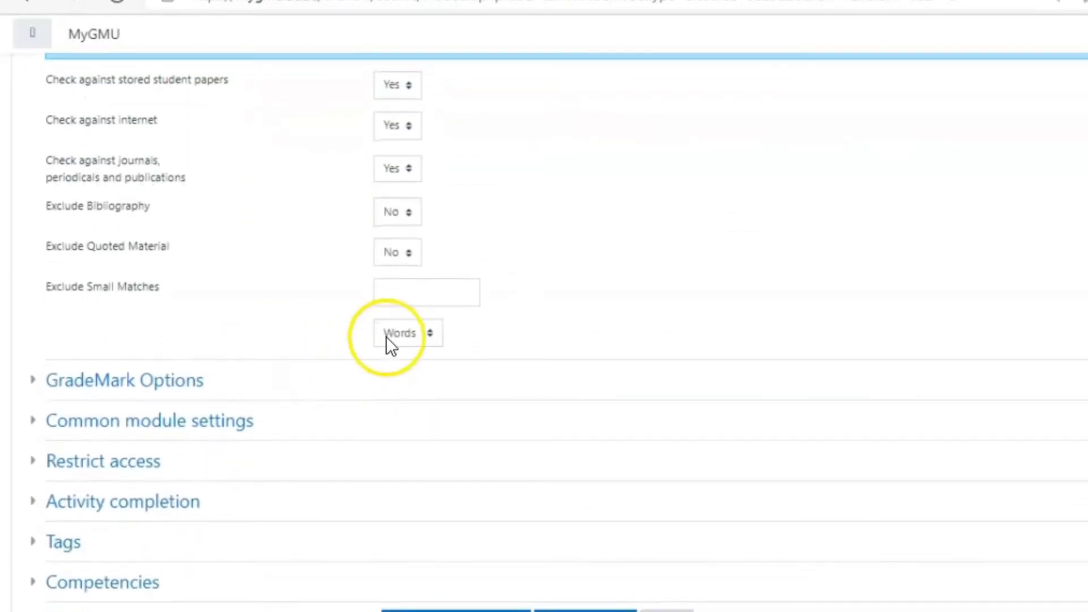
left_click(411, 331)
left_click(411, 329)
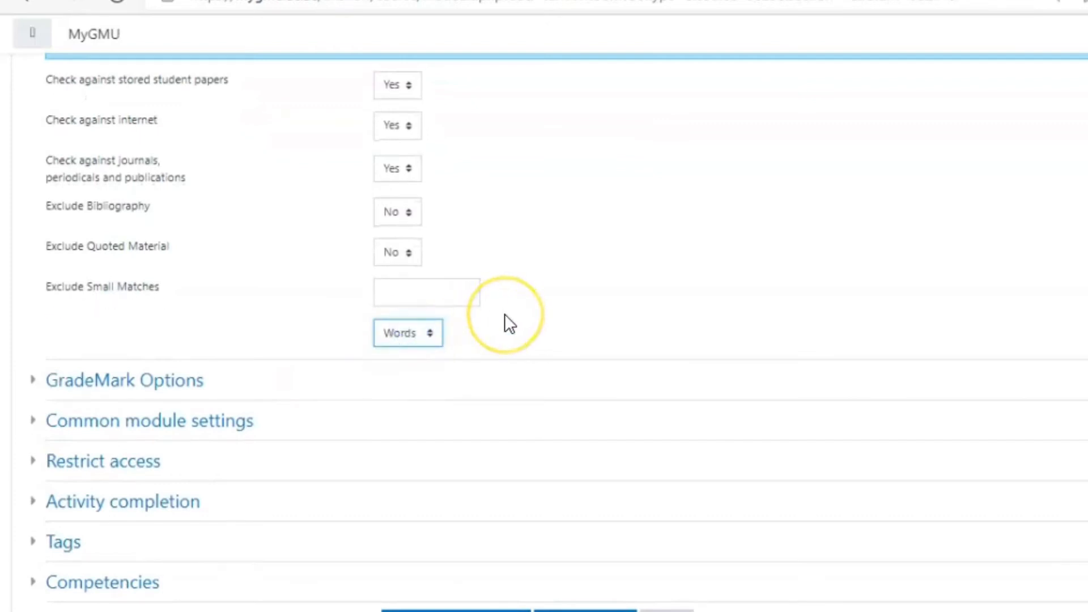
Expand the GradeMark options and review the choices for attaching a rubric to the assignment
scroll(504, 324, "down", 2)
left_click(101, 299)
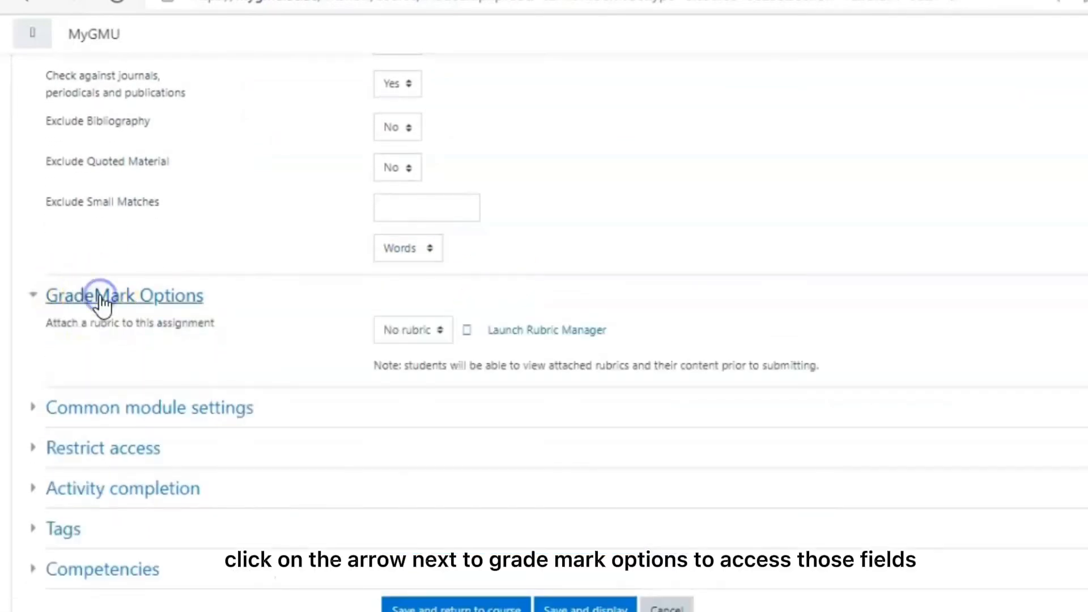
left_click(410, 335)
left_click(410, 336)
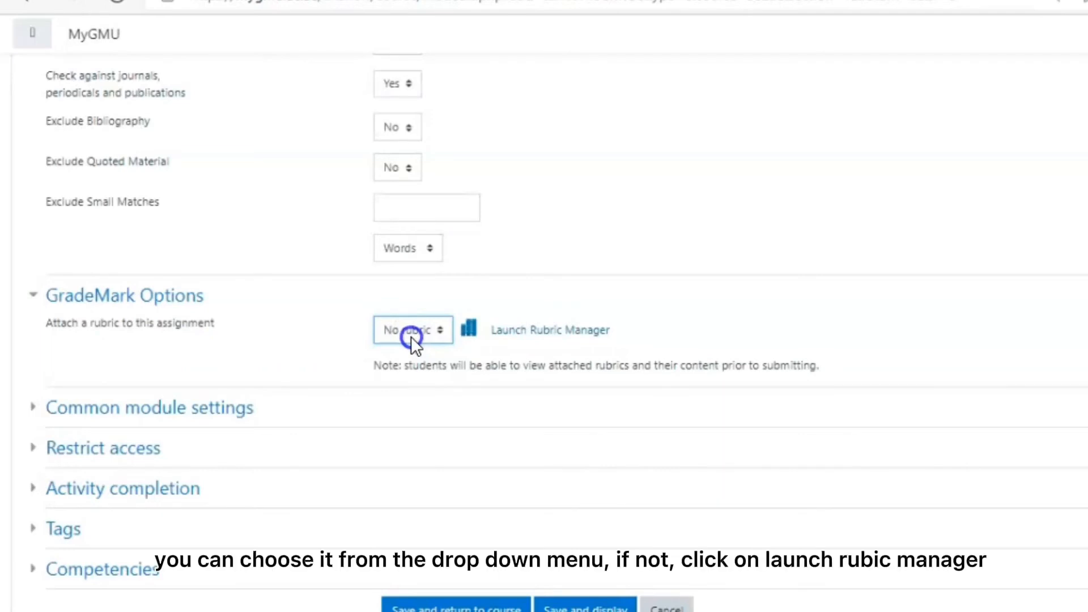
Open the Rubric Manager, accepting the Turnitin user agreement, and start a new rubric named "my assignment test"
left_click(518, 330)
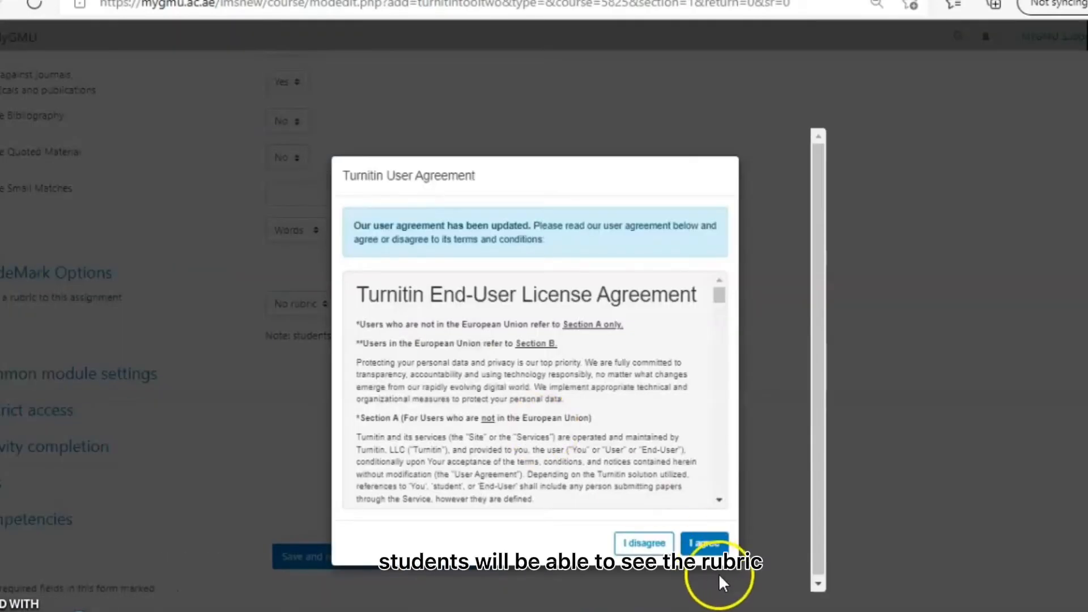
left_click(717, 547)
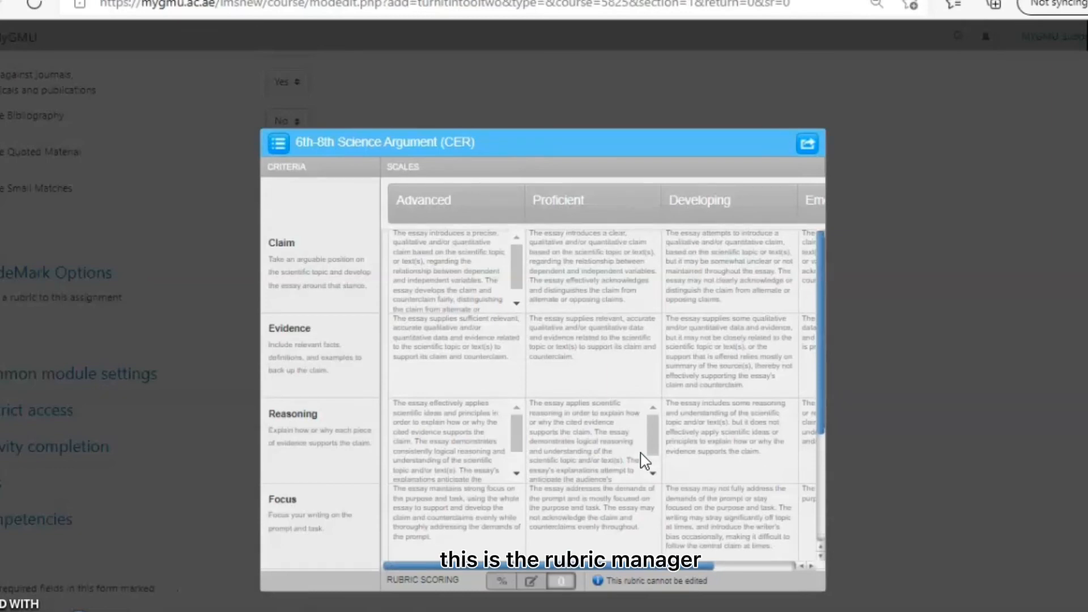
left_click(278, 144)
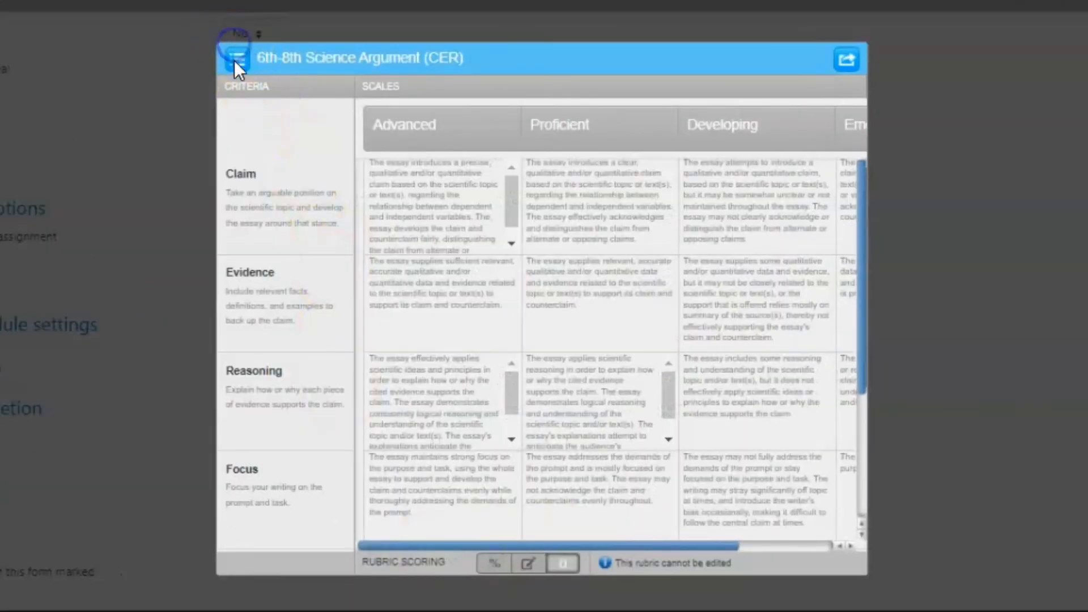
left_click(279, 91)
left_click(260, 85)
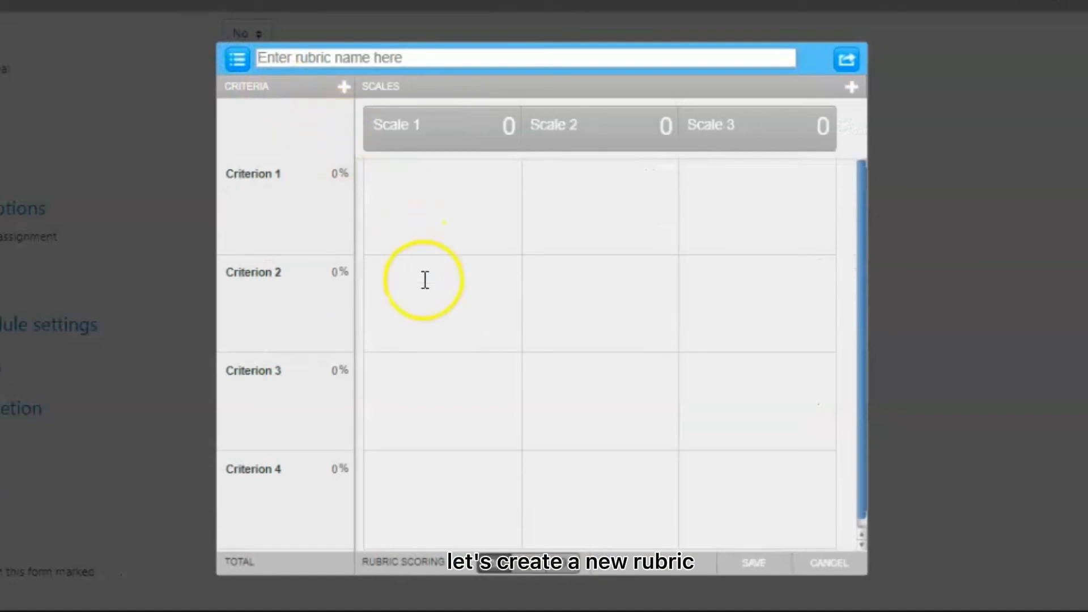
type("my assignment test")
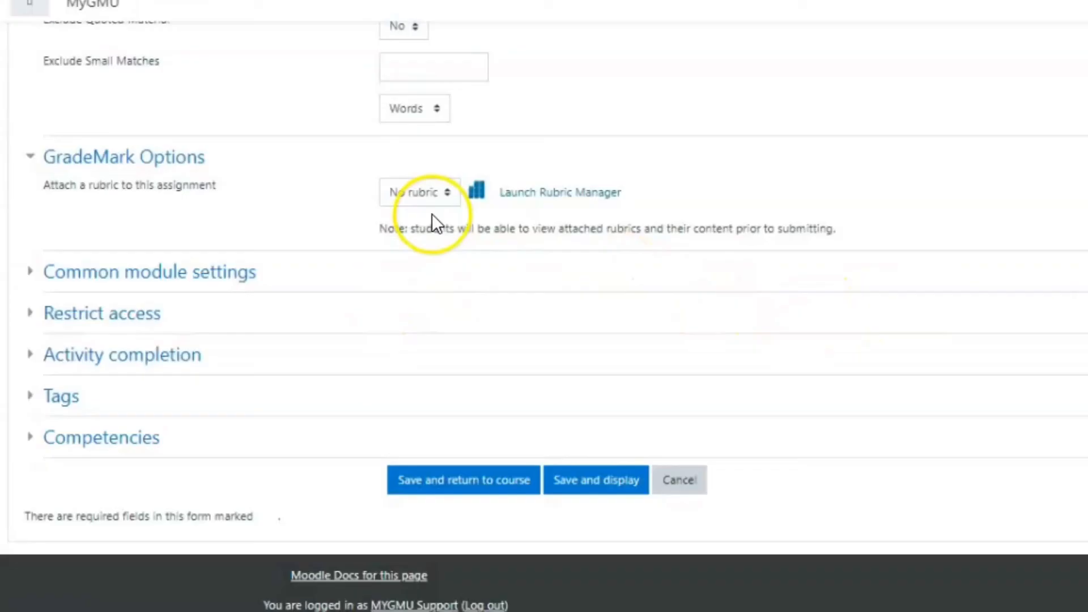
Check the list of attachable rubrics again, leaving No rubric selected
left_click(441, 194)
left_click(441, 193)
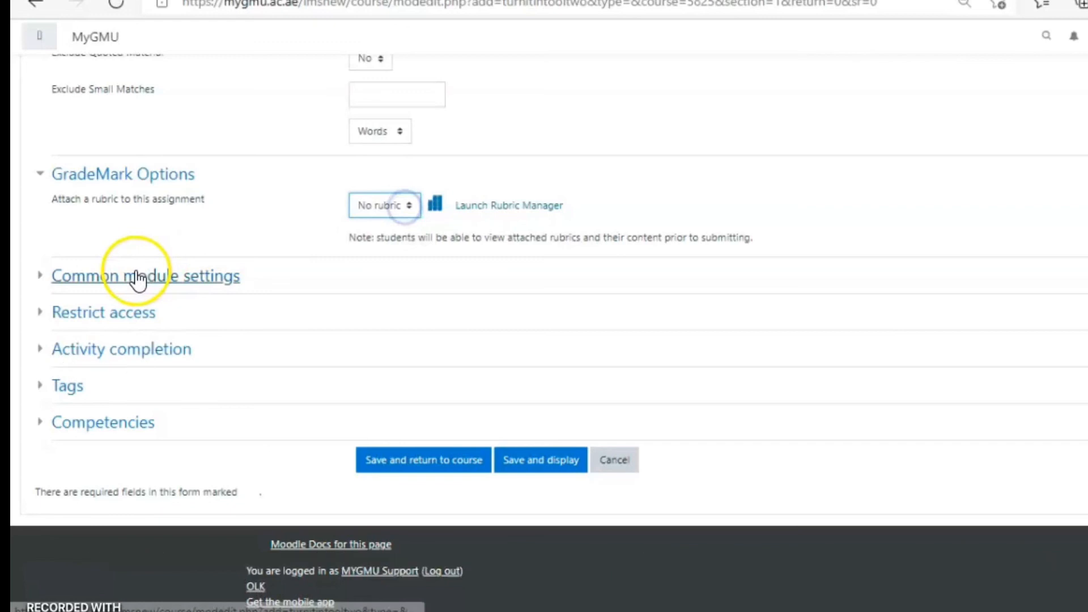
Expand the common module settings, then save the Turnitin assignment and return to the course page
left_click(138, 279)
scroll(340, 340, "down", 2)
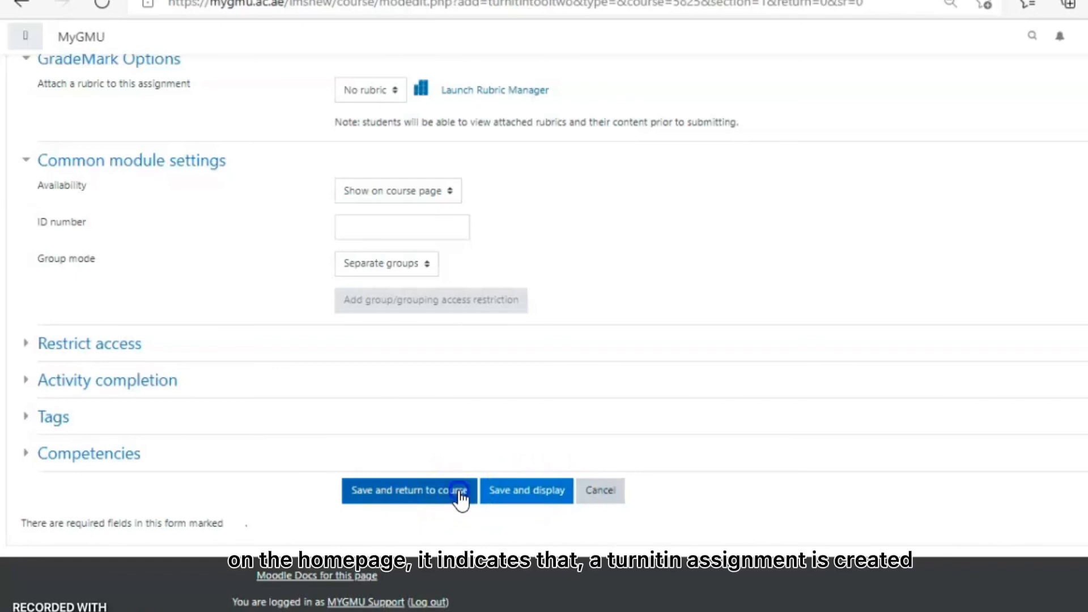
left_click(462, 500)
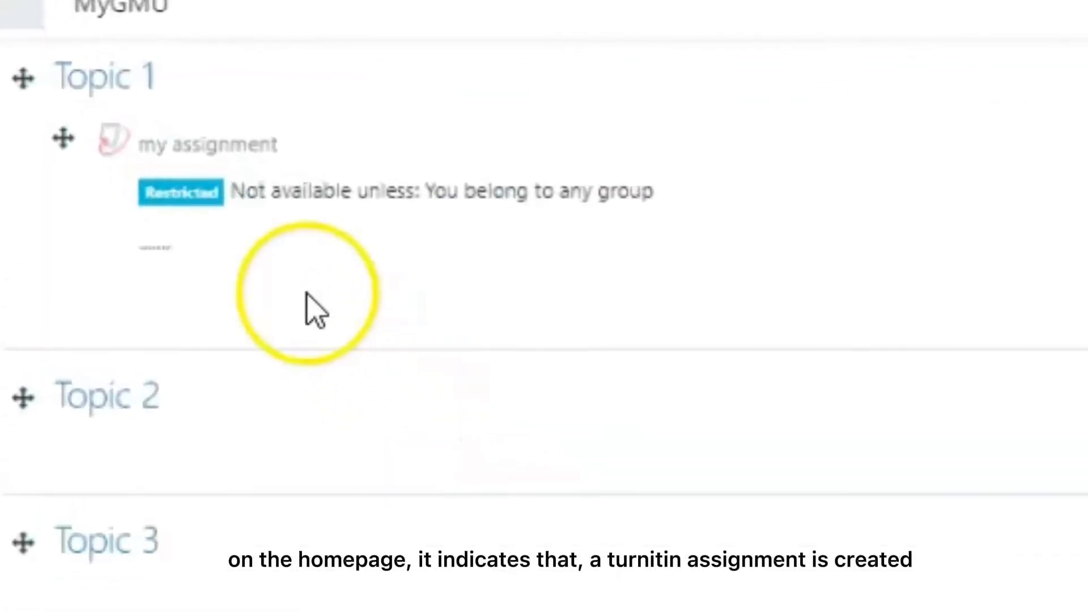